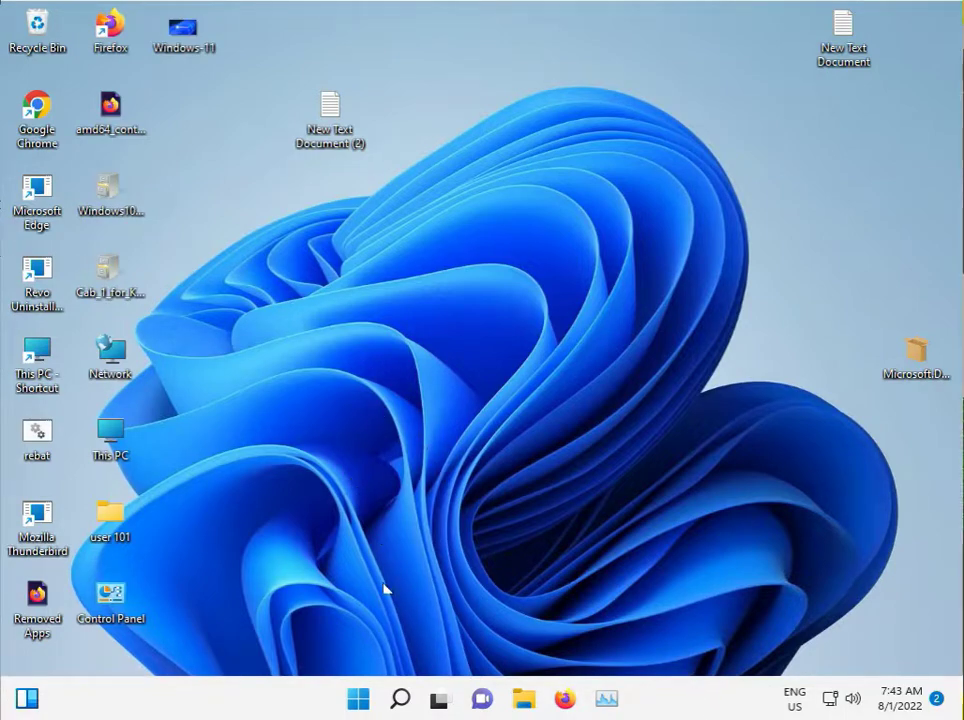
Step: Search the Start menu for 'con' and launch Control Panel from the results
left_click(362, 700)
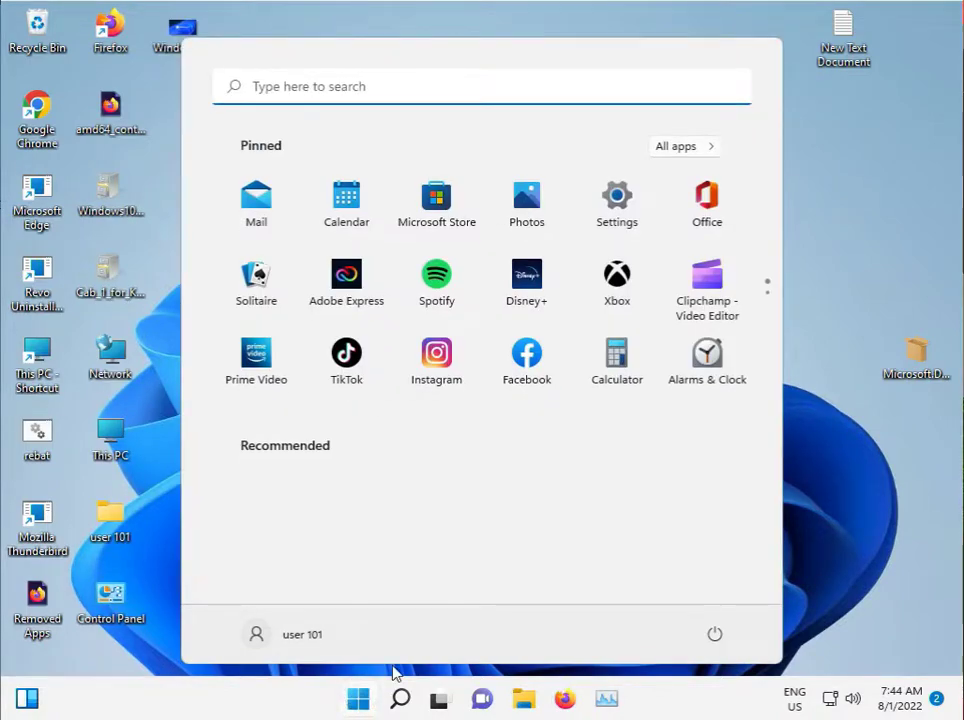
type("control Panel")
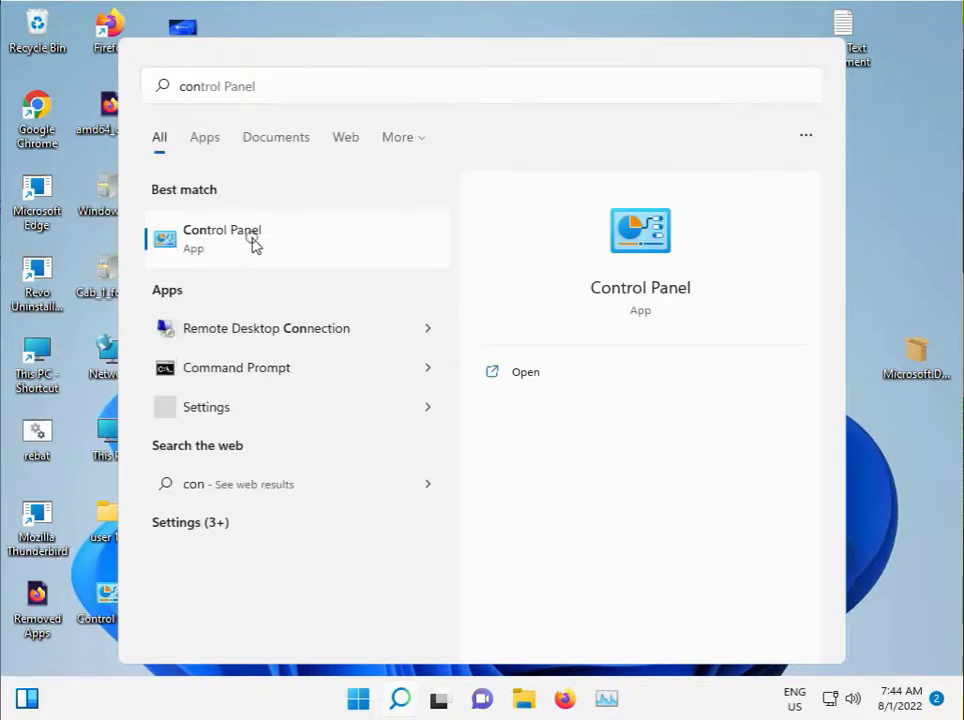
left_click(252, 238)
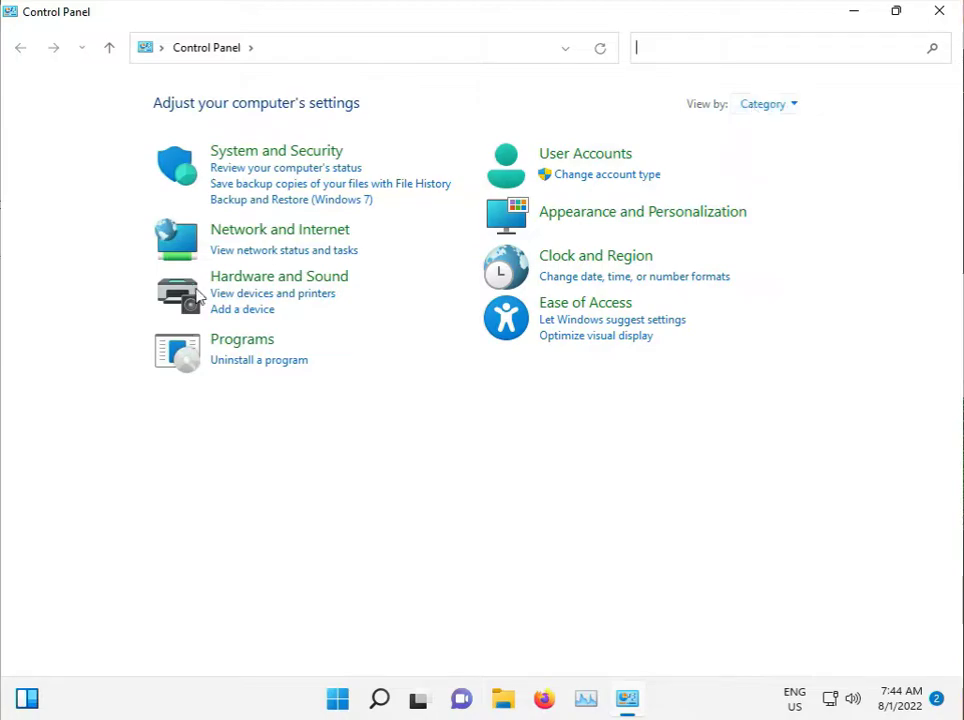
Step: Turn off Display pointer trails in Mouse Properties, apply with OK, and close Control Panel
left_click(231, 279)
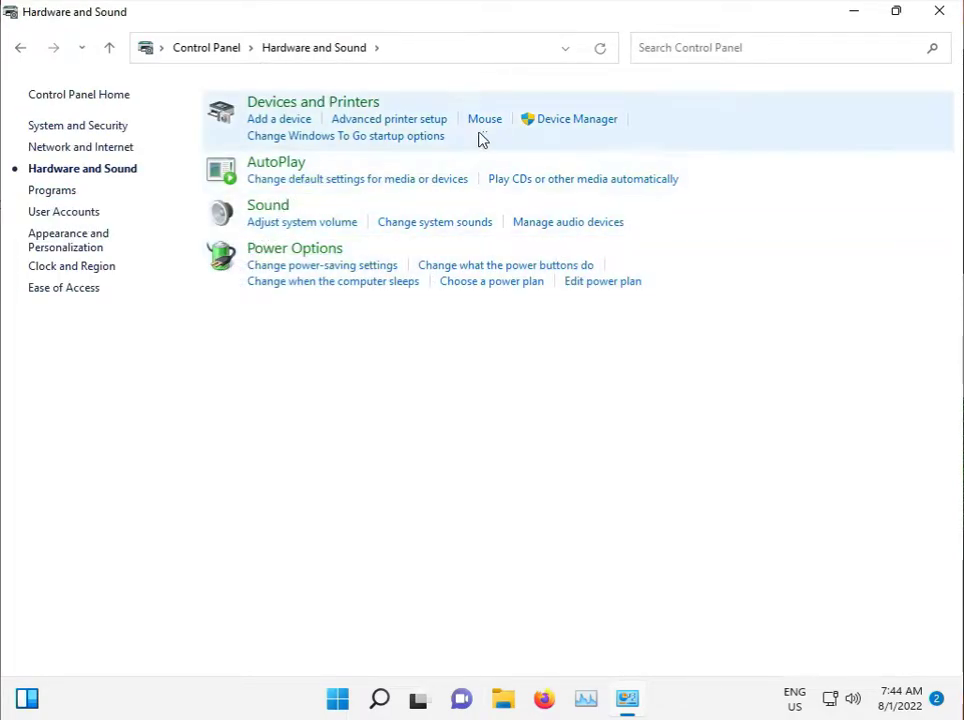
left_click(492, 121)
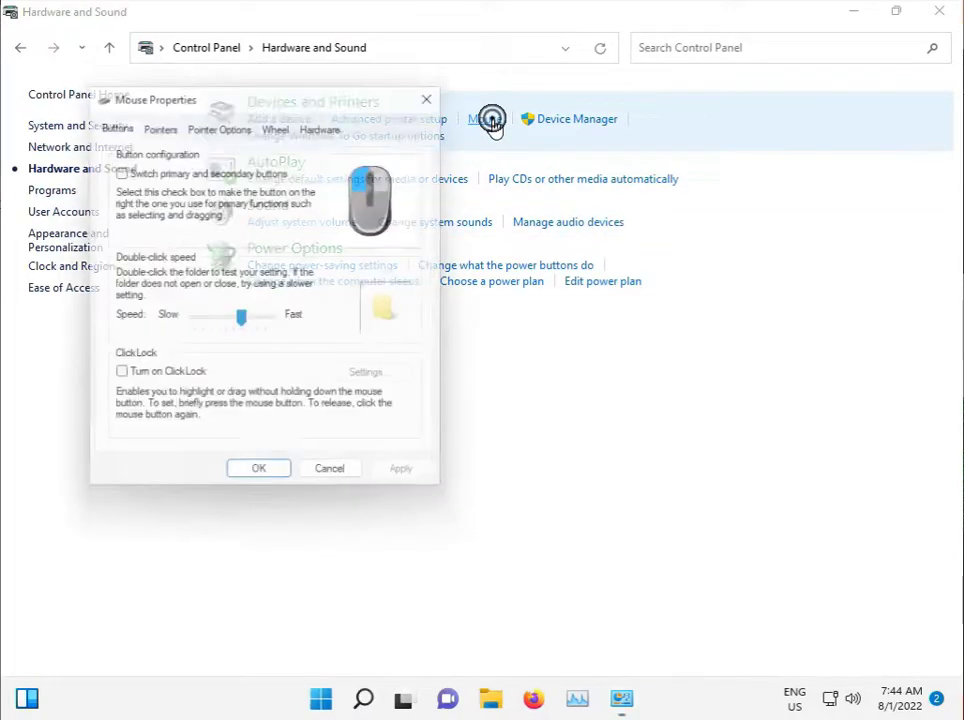
left_click(216, 121)
left_click(155, 333)
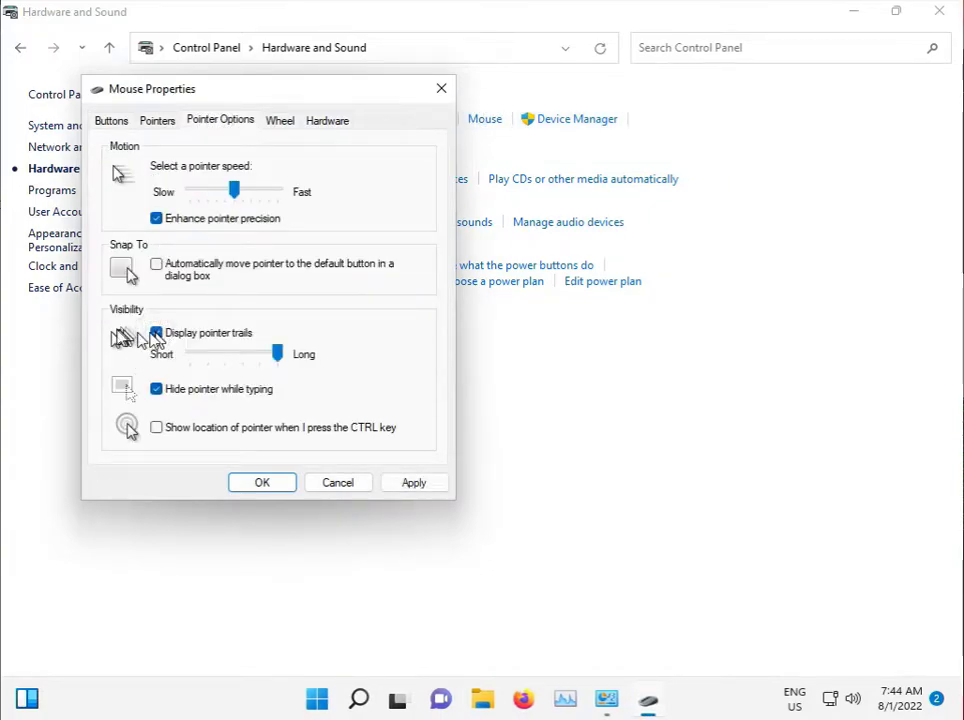
left_click(156, 333)
left_click(411, 486)
left_click(280, 483)
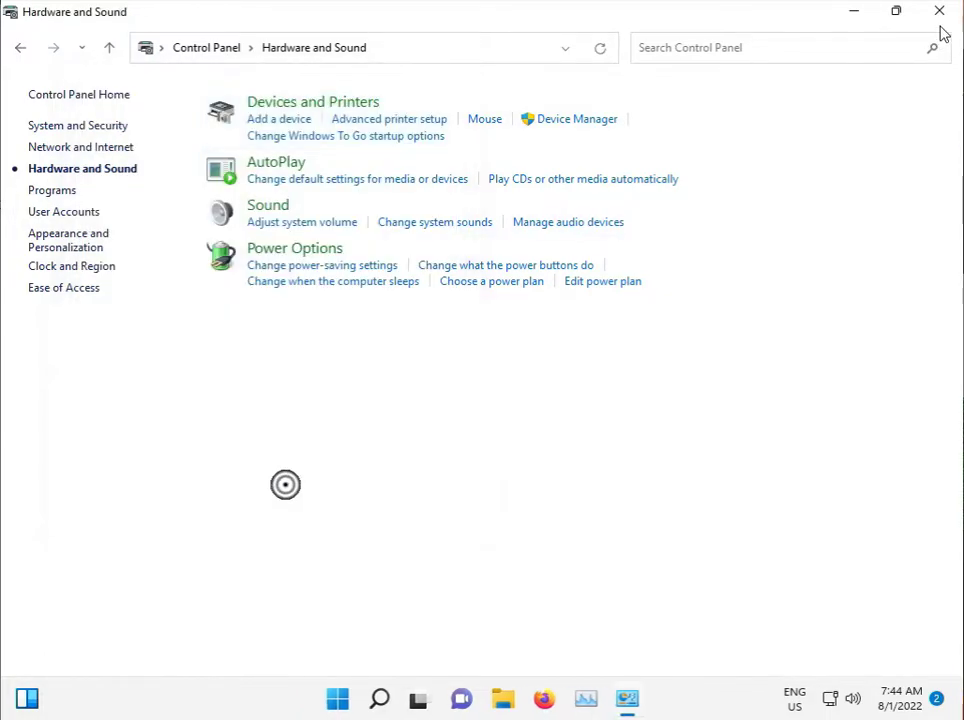
left_click(940, 16)
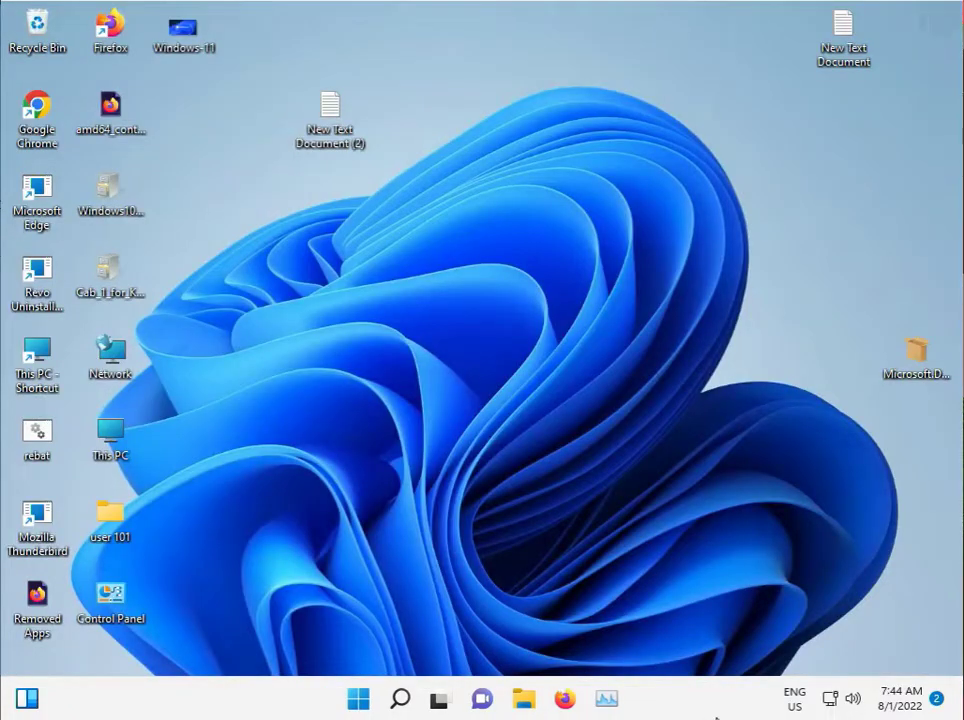
Step: Go to System > Display in the Settings app
left_click(358, 700)
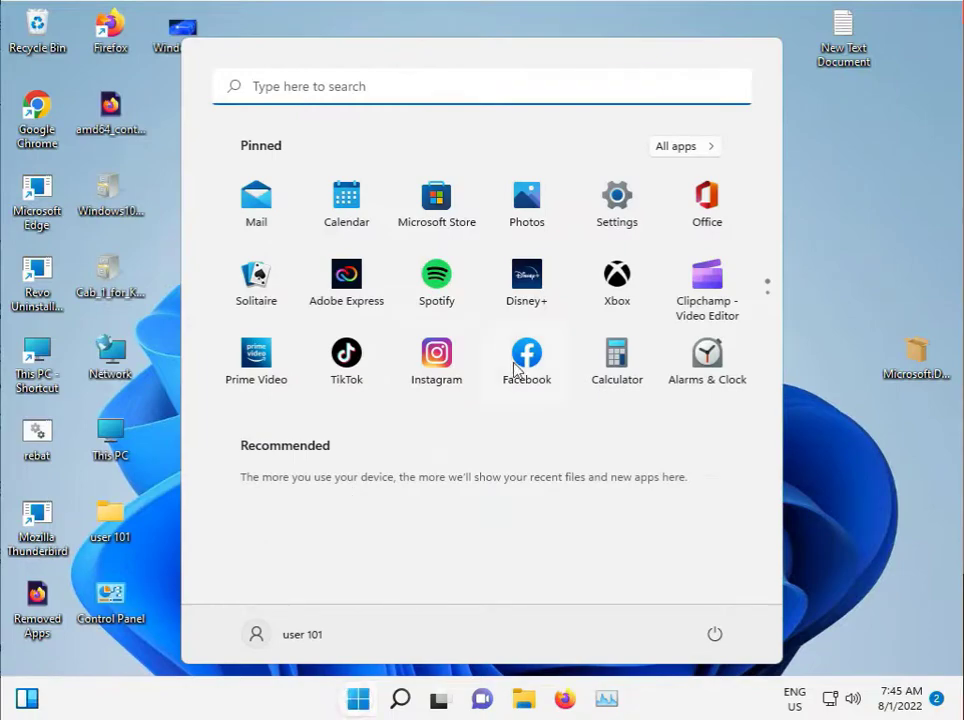
left_click(620, 204)
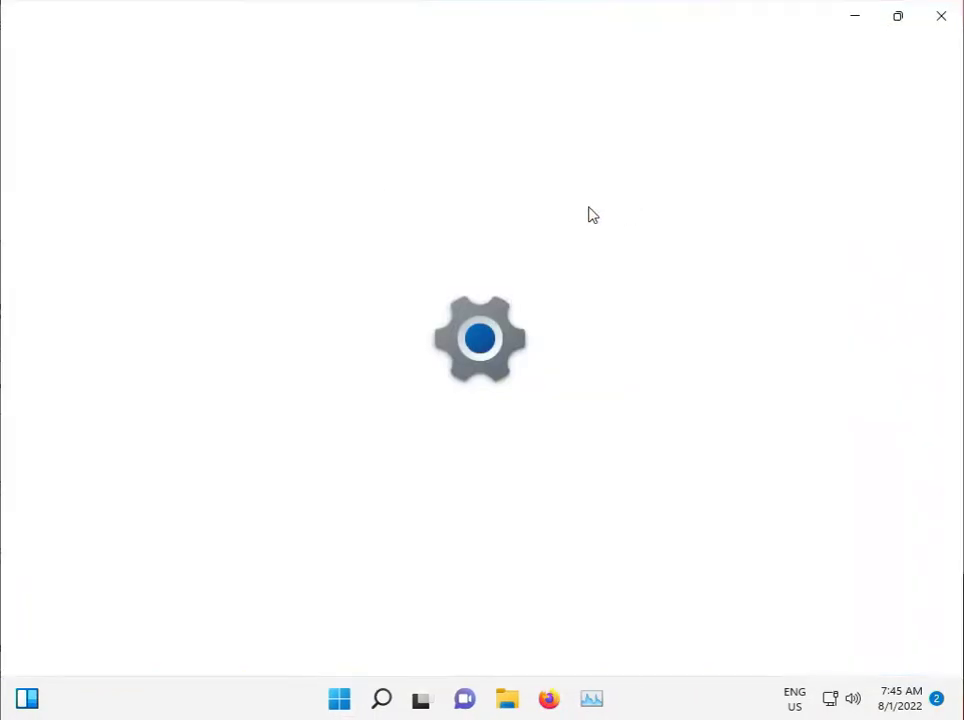
left_click(88, 206)
left_click(407, 260)
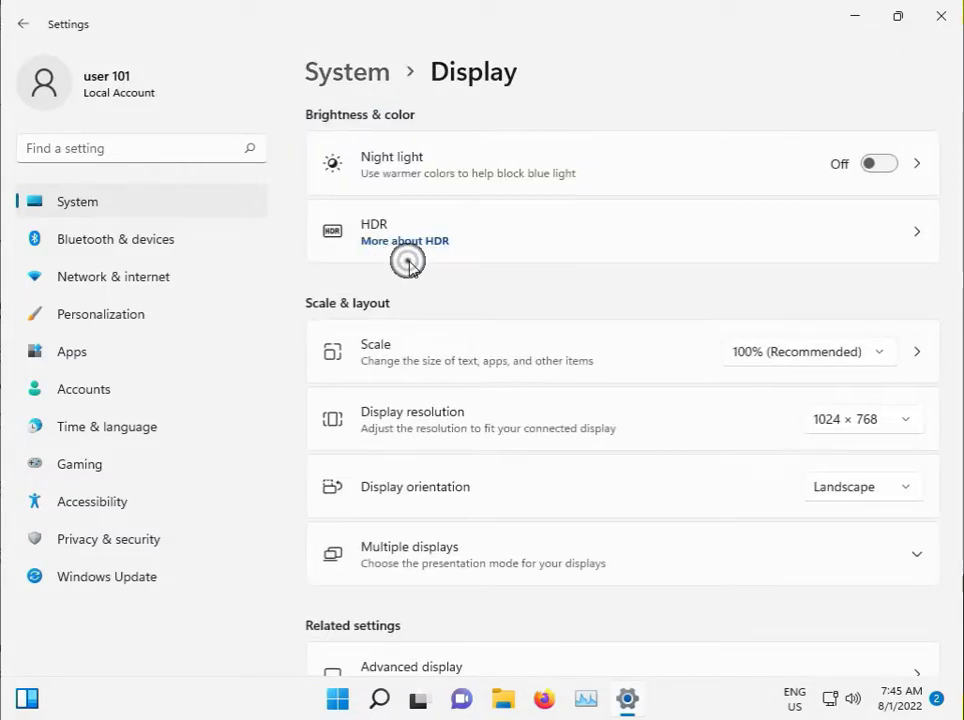
Step: Enter a custom scaling value of 100 and apply it
left_click(771, 360)
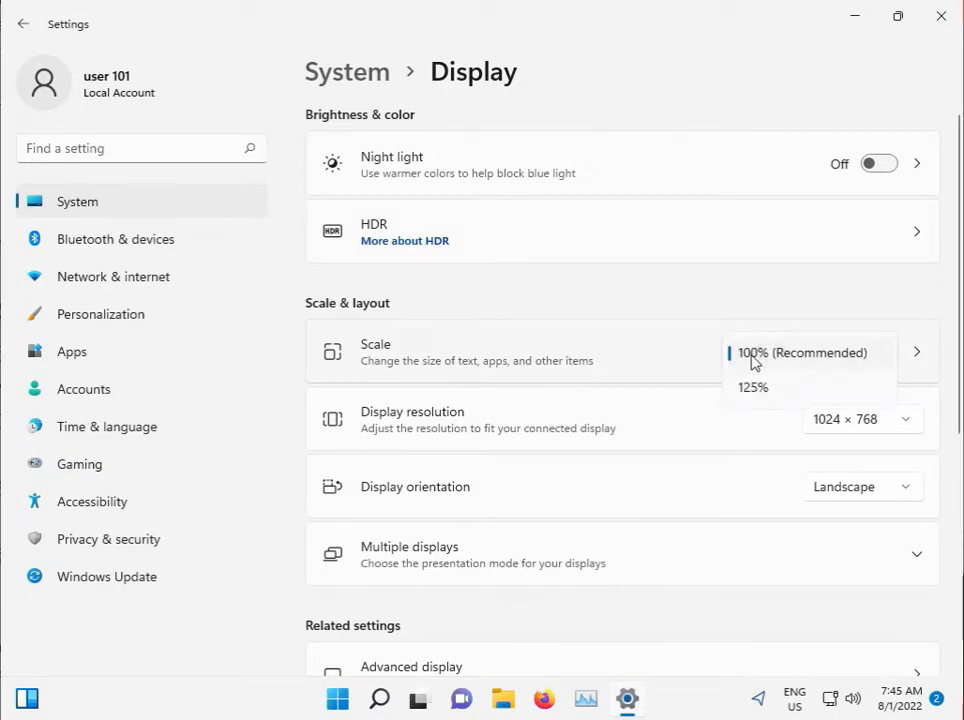
left_click(632, 356)
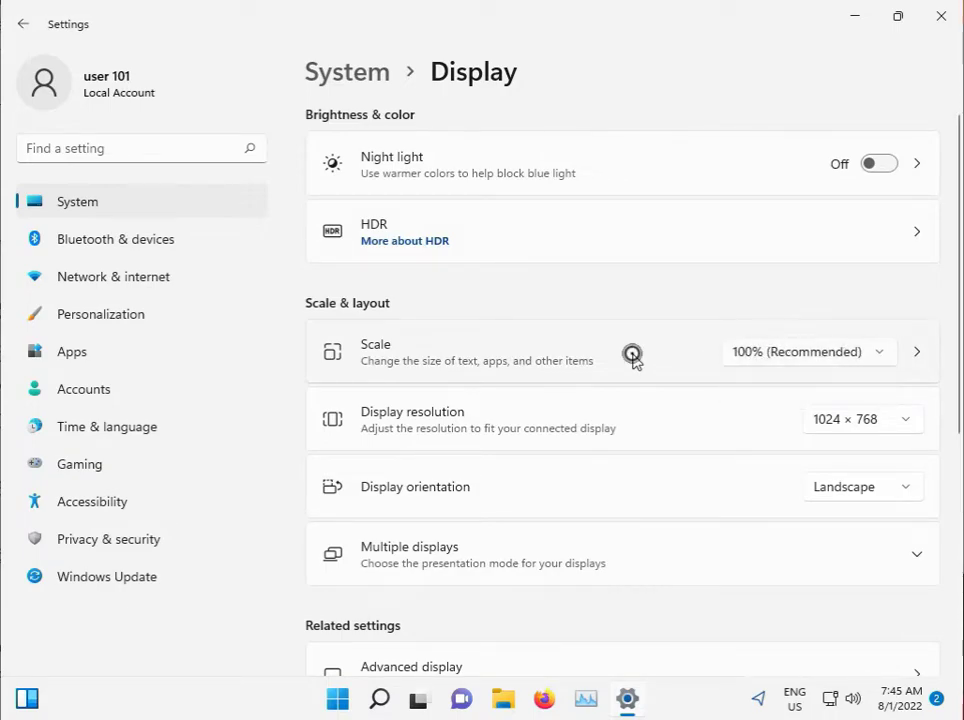
left_click(766, 357)
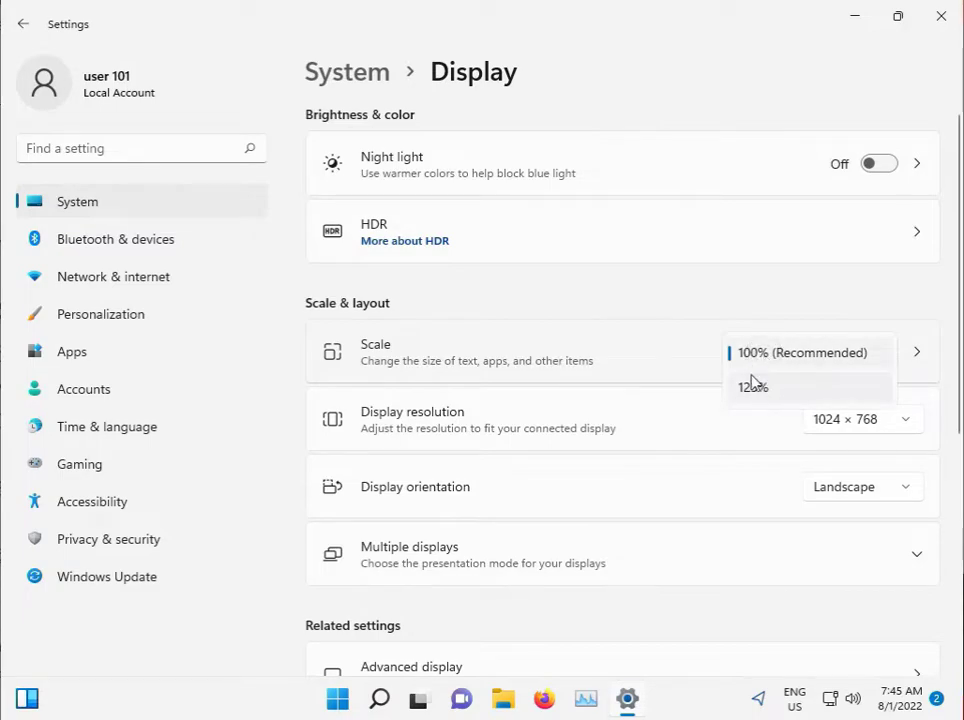
left_click(911, 357)
left_click(911, 357)
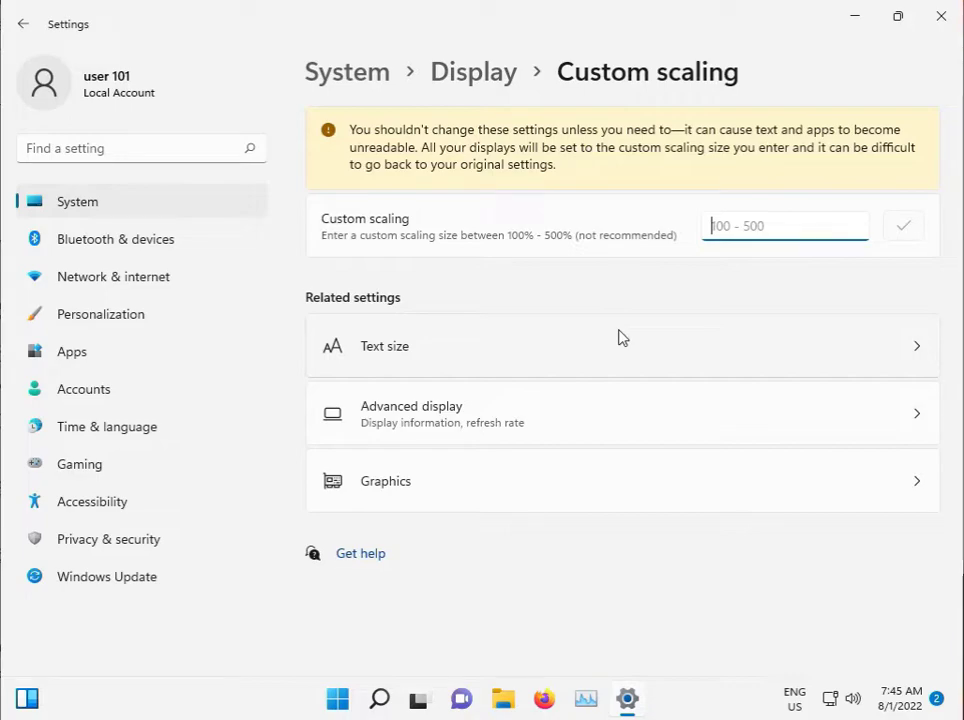
type("100")
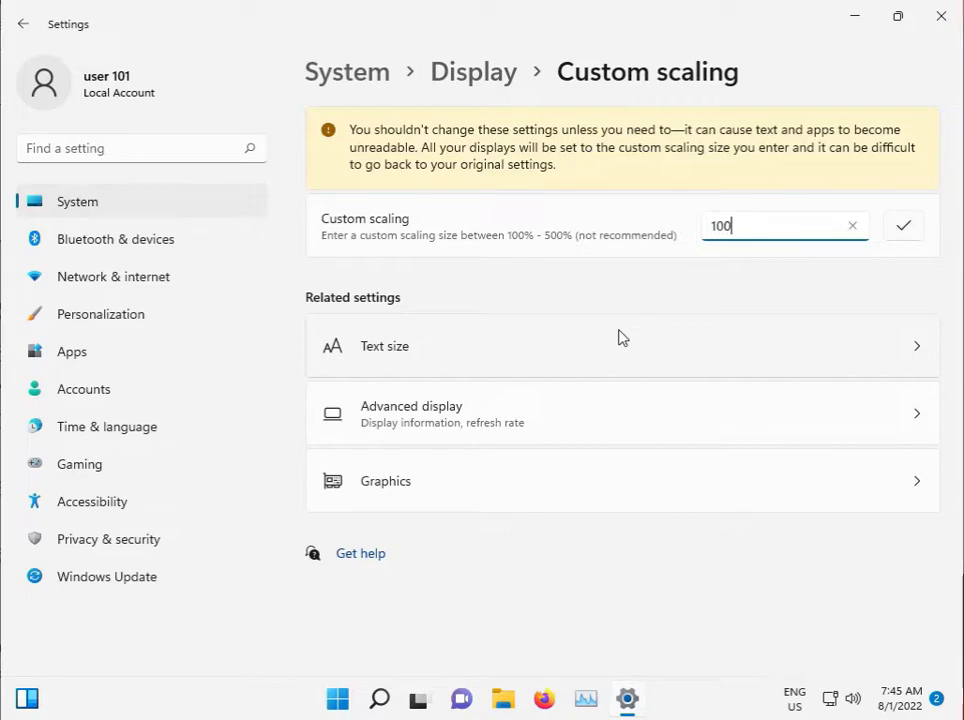
left_click(909, 226)
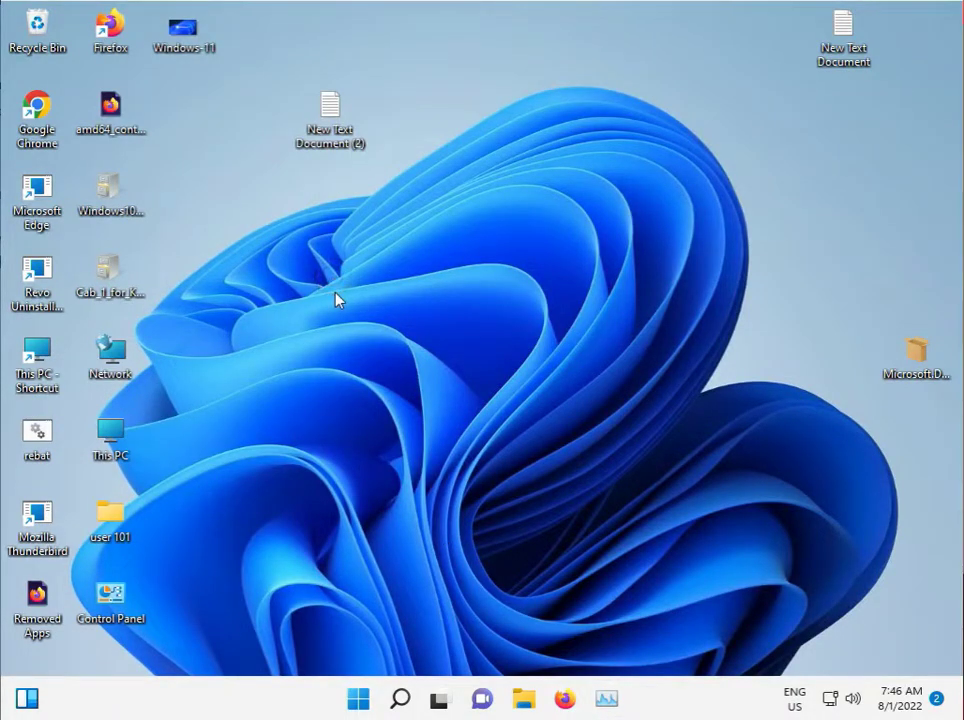
Step: Refresh the desktop, then bring up the Google Chrome shortcut's Properties
right_click(334, 297)
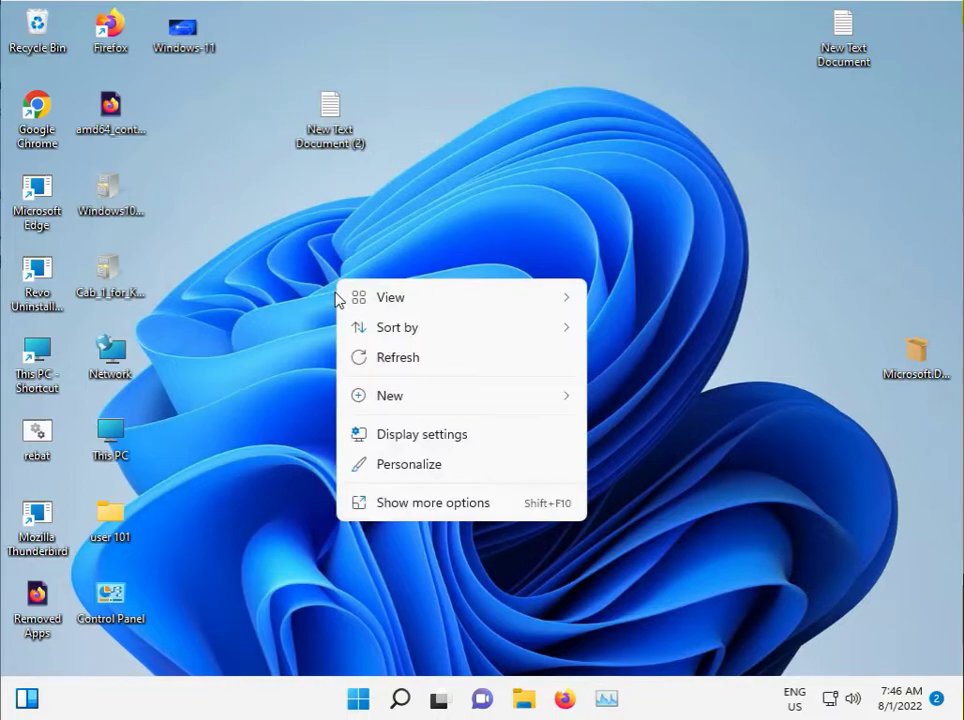
left_click(395, 365)
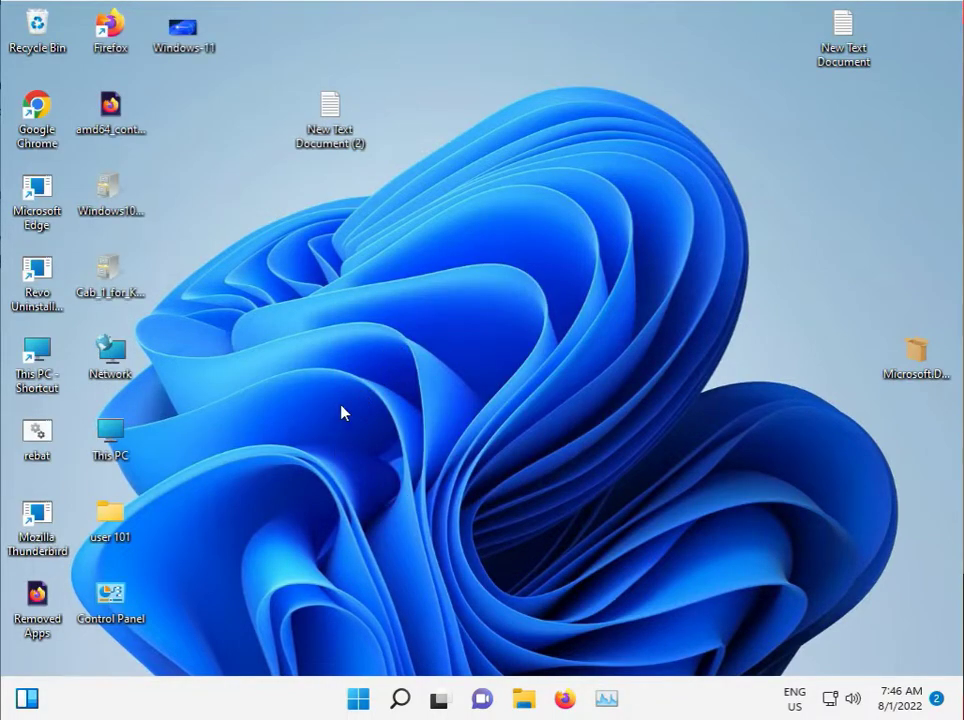
right_click(44, 516)
left_click(140, 495)
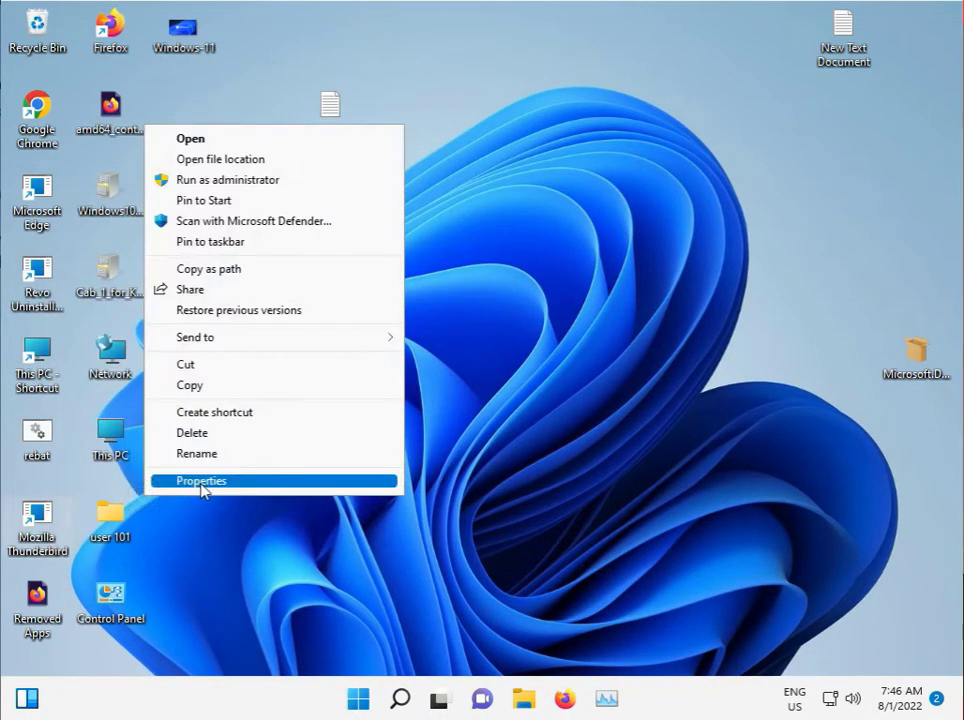
left_click(201, 482)
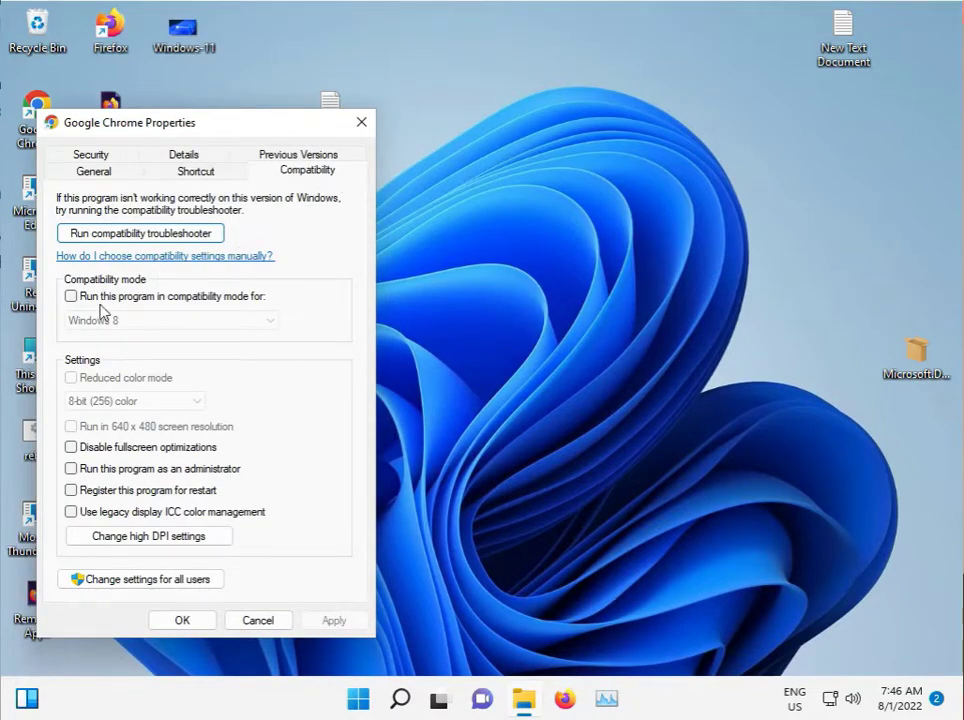
Step: Enable compatibility mode for Windows 8 on Chrome and close its properties
left_click(104, 298)
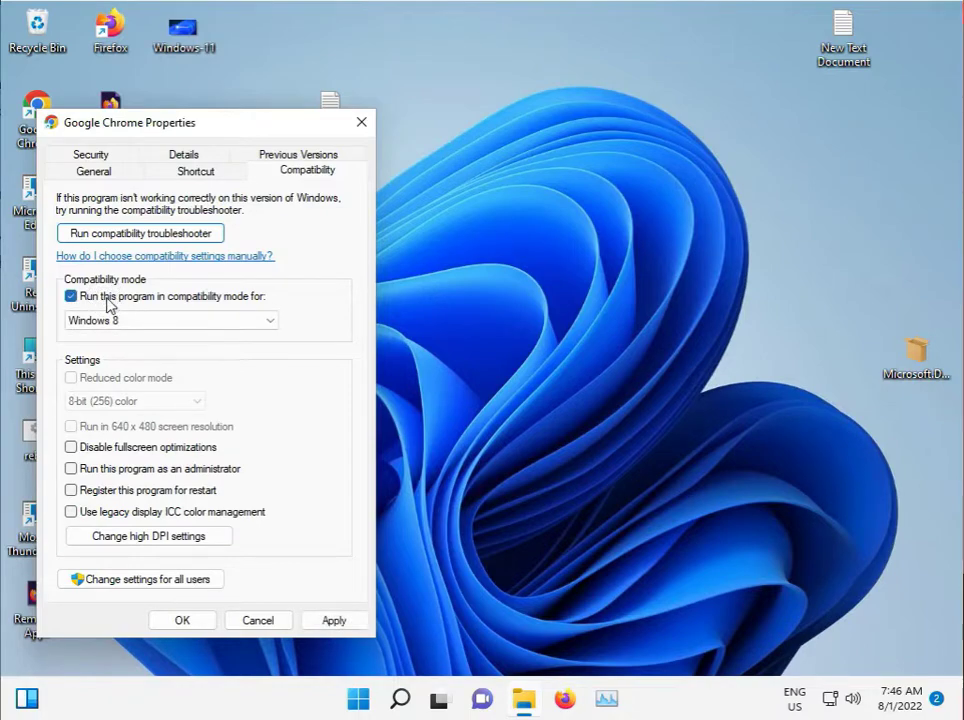
left_click(113, 319)
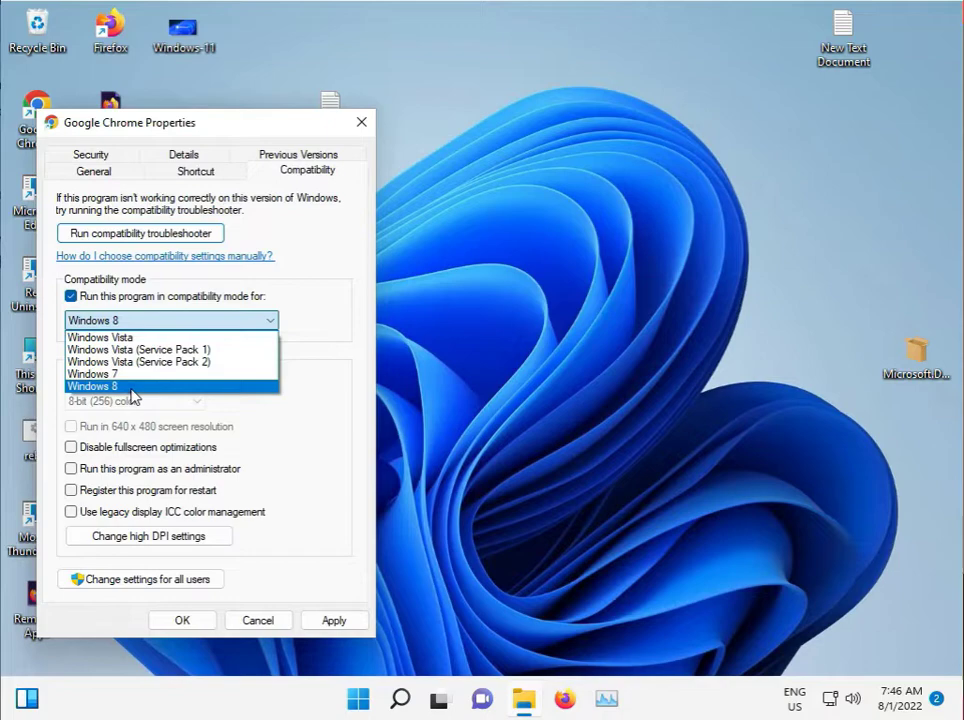
left_click(131, 389)
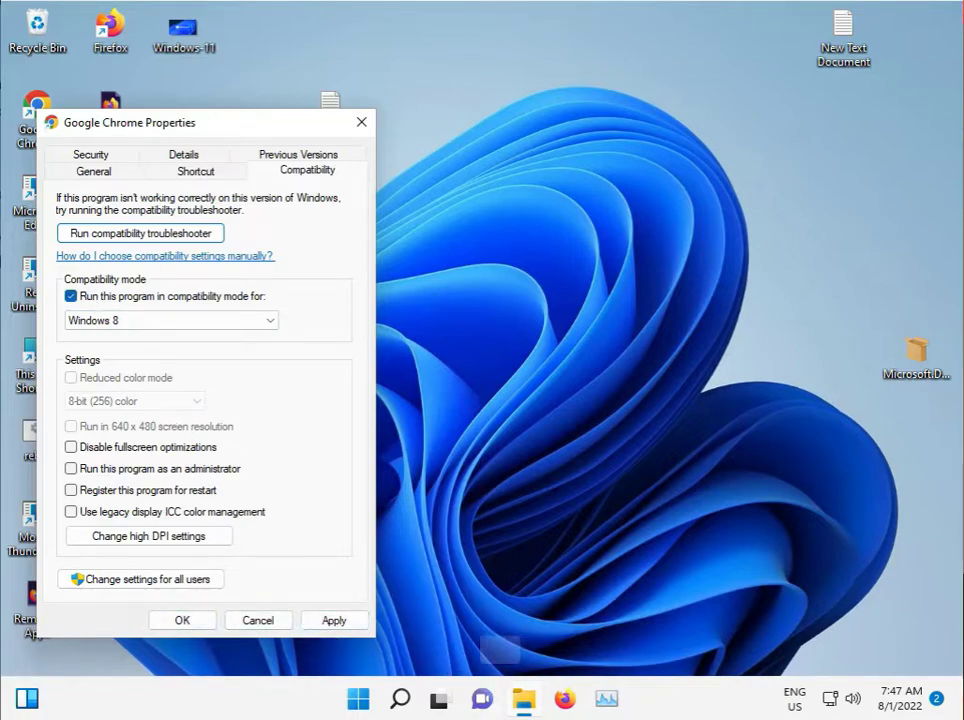
key("Escape")
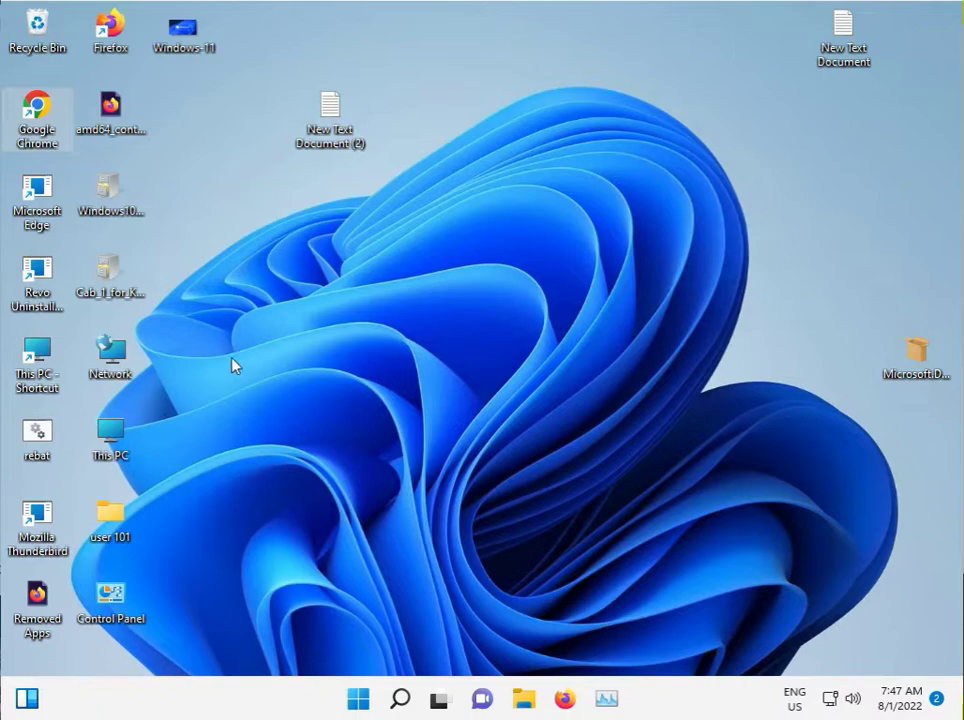
Step: Launch File Explorer and choose Manage on This PC to bring up Computer Management
left_click(221, 297)
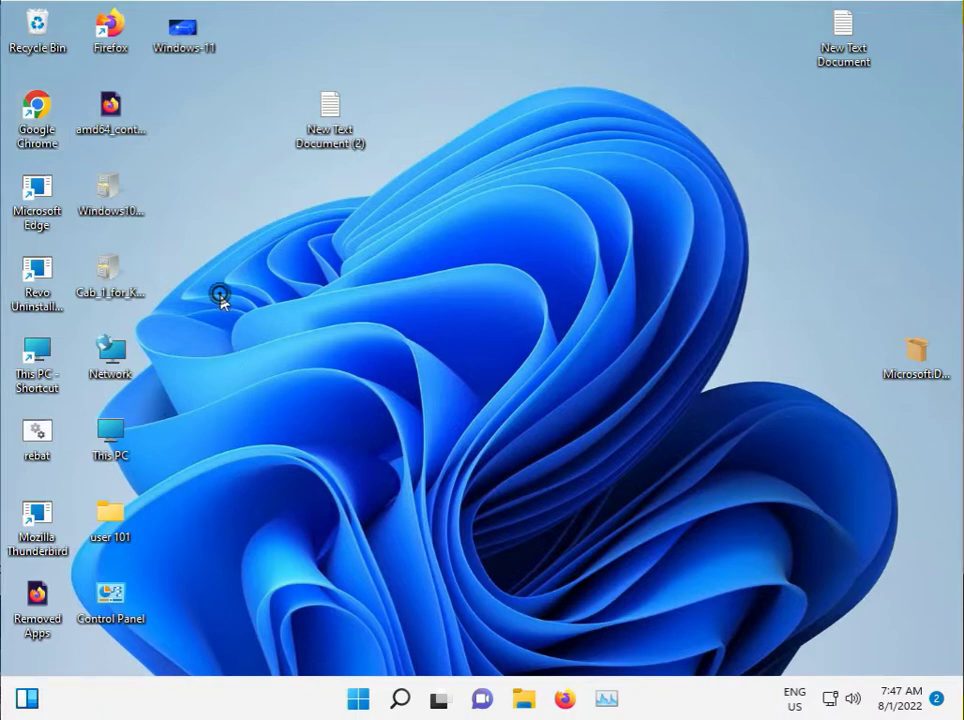
left_click(362, 706)
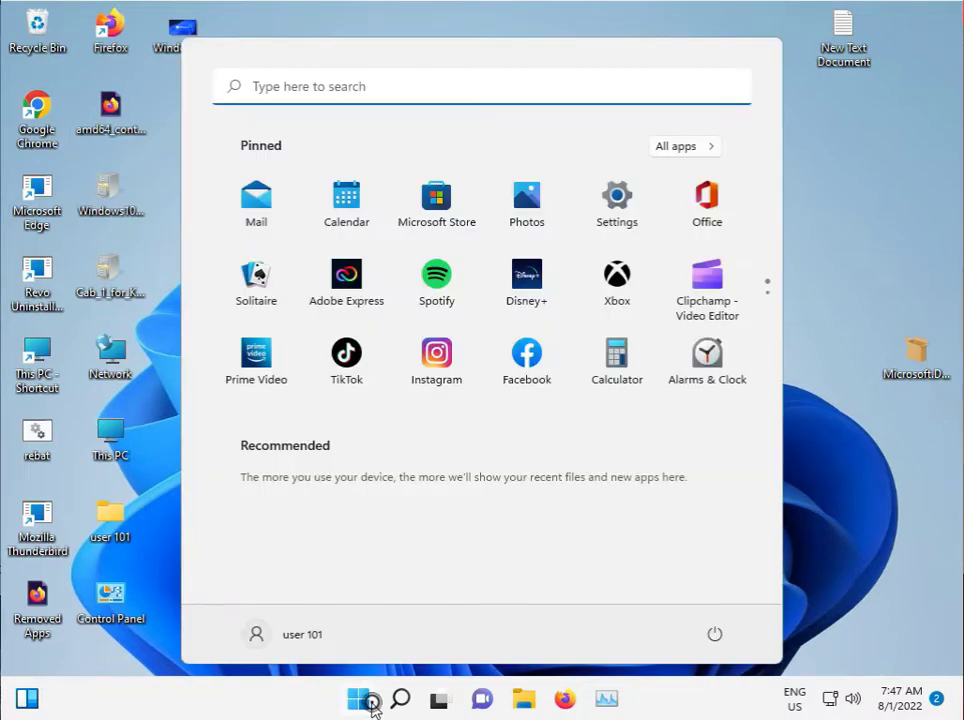
left_click(370, 706)
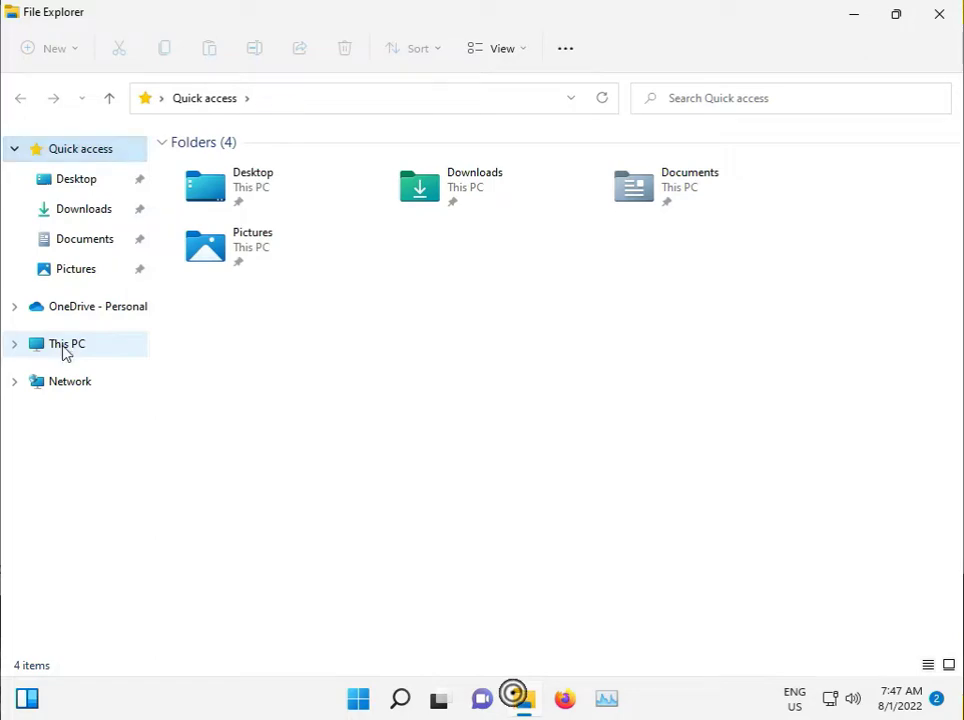
right_click(66, 346)
left_click(187, 576)
left_click(232, 352)
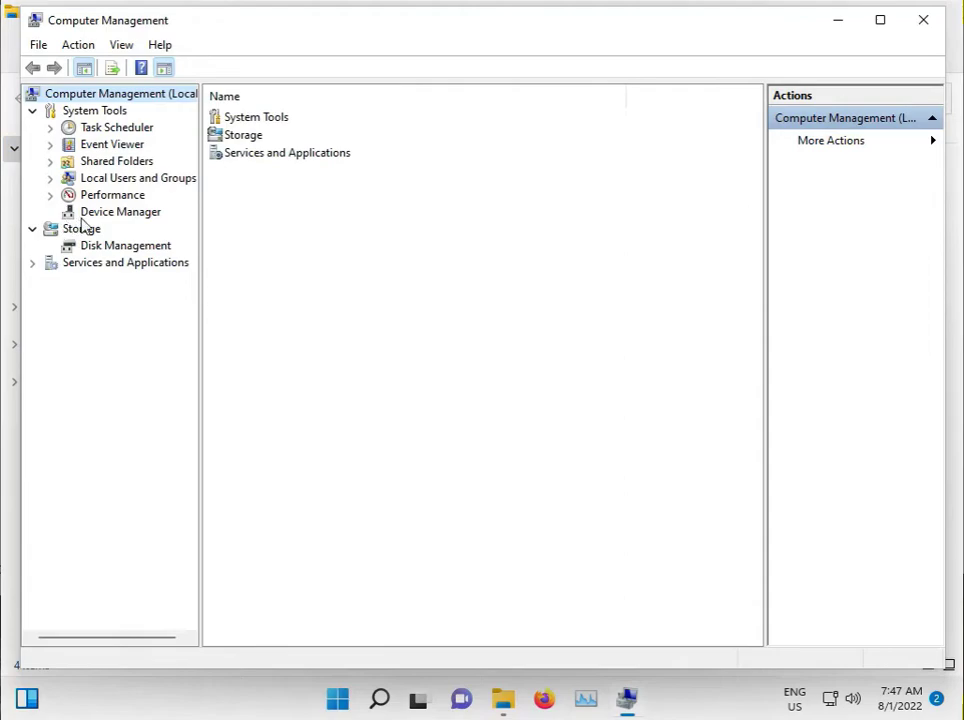
Step: In Device Manager, uninstall the HID-compliant mouse under Mice and other pointing devices
left_click(117, 212)
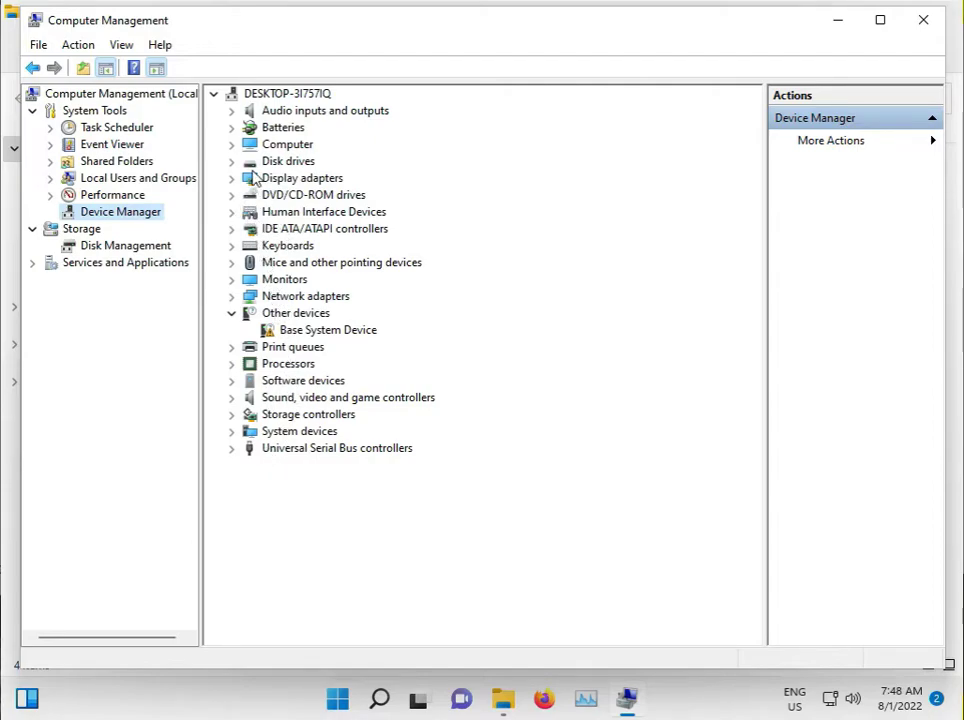
left_click(272, 264)
left_click(231, 263)
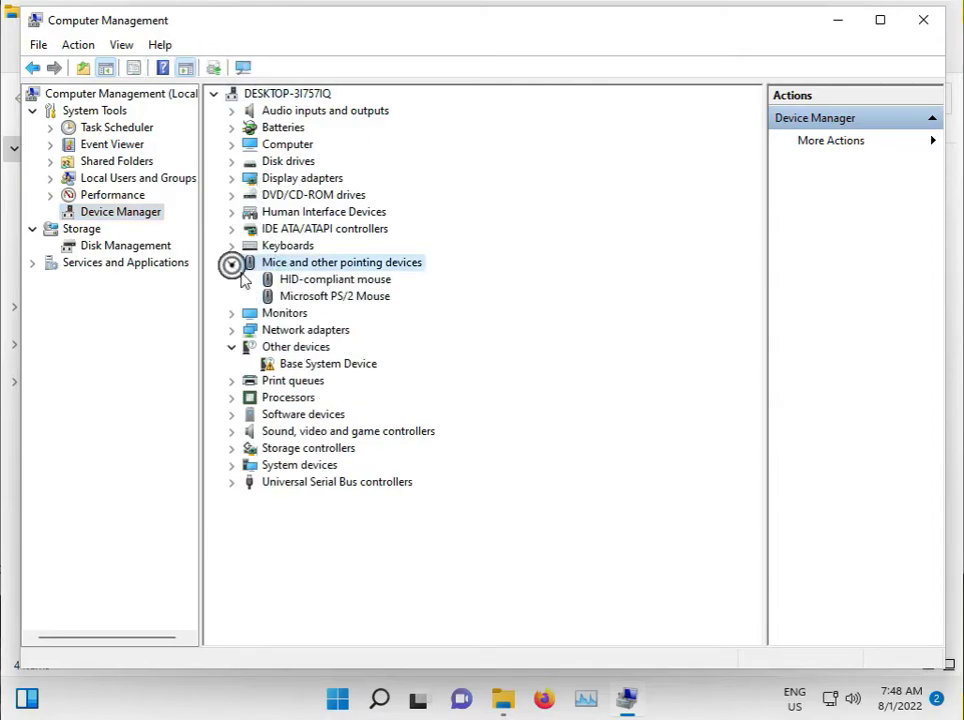
left_click(323, 281)
right_click(321, 288)
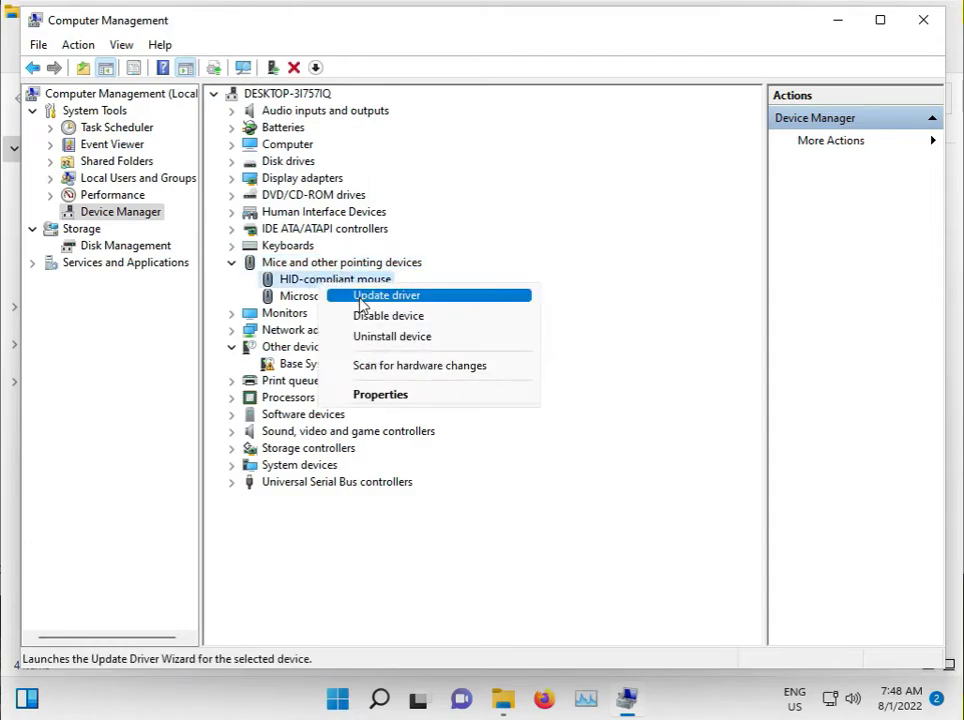
left_click(388, 337)
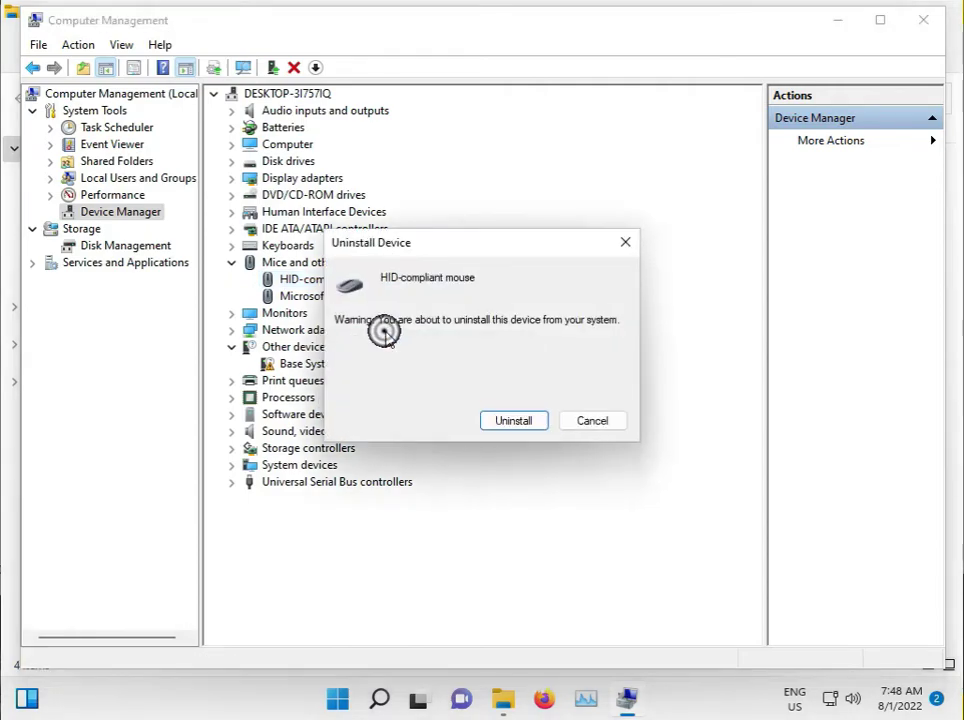
left_click(531, 425)
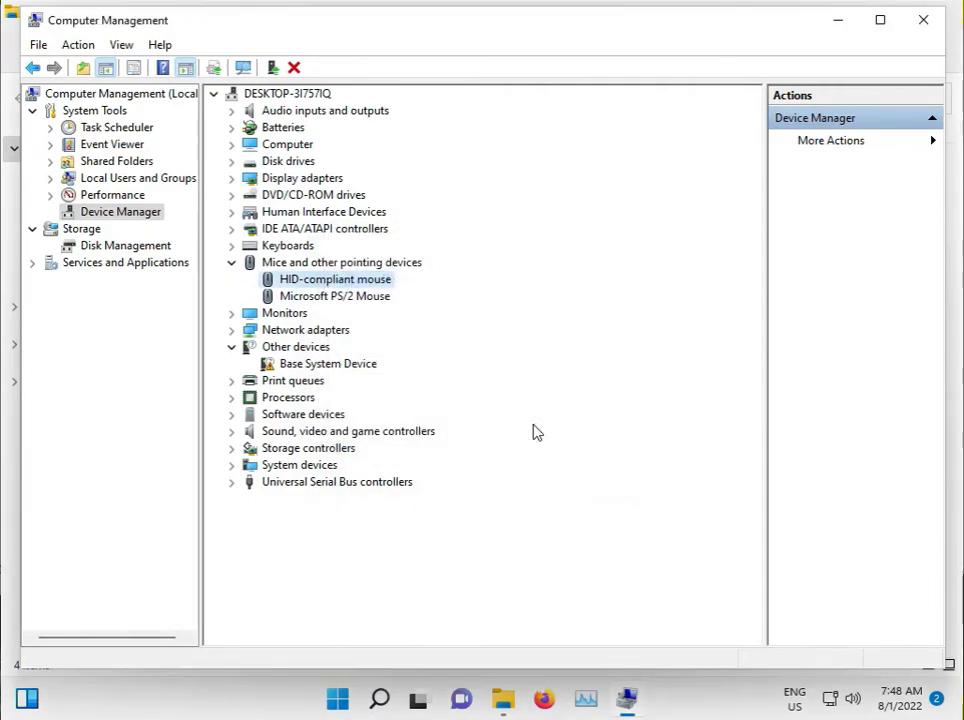